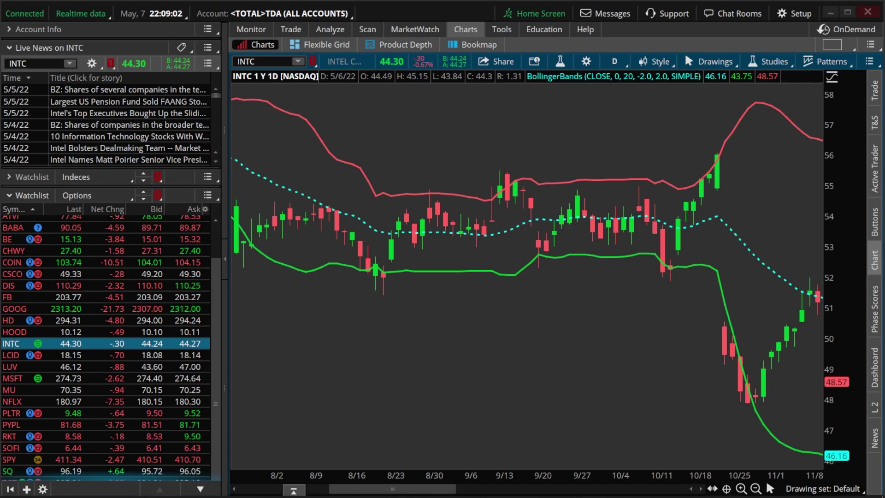
# Open the INTC chart's studies list and search 'bollinger' to select the BollingerBands study
pyautogui.click(560, 61)
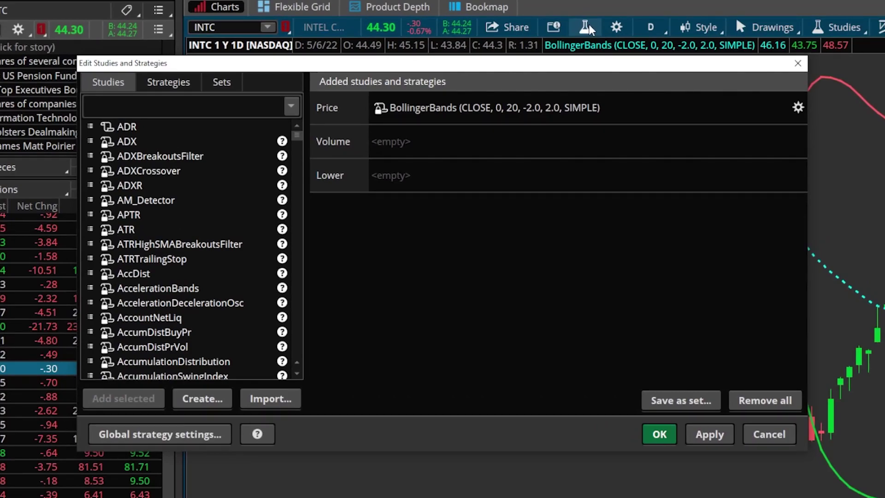
pyautogui.click(506, 109)
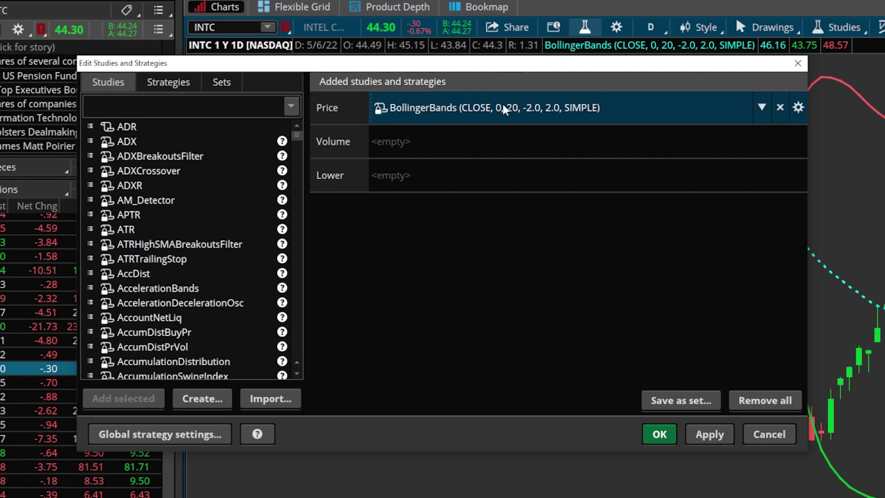
pyautogui.click(207, 107)
pyautogui.write('boll')
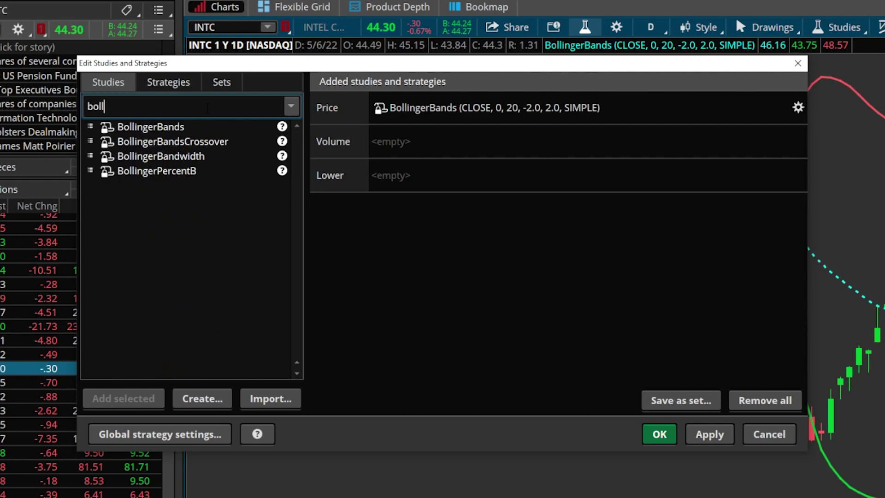
pyautogui.write('inger')
pyautogui.click(192, 128)
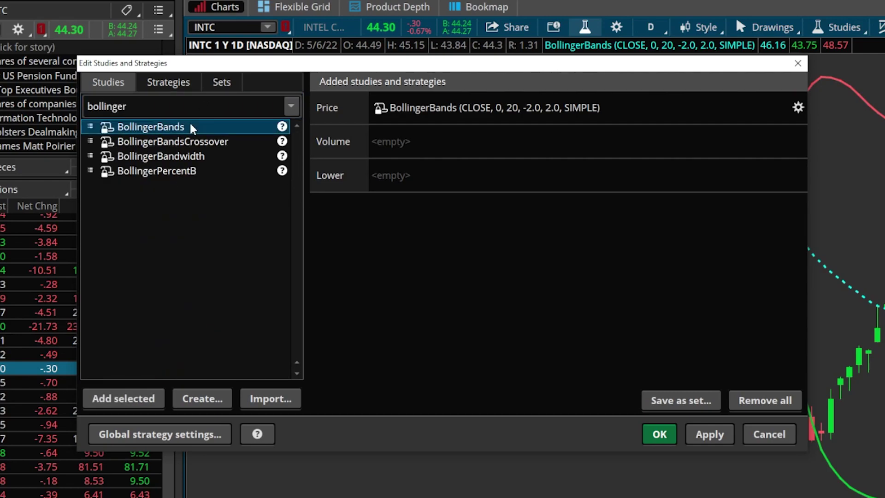
# Review the BollingerBands LowerBand and UpperBand settings, leave them unchanged, and close both dialogs
pyautogui.click(798, 109)
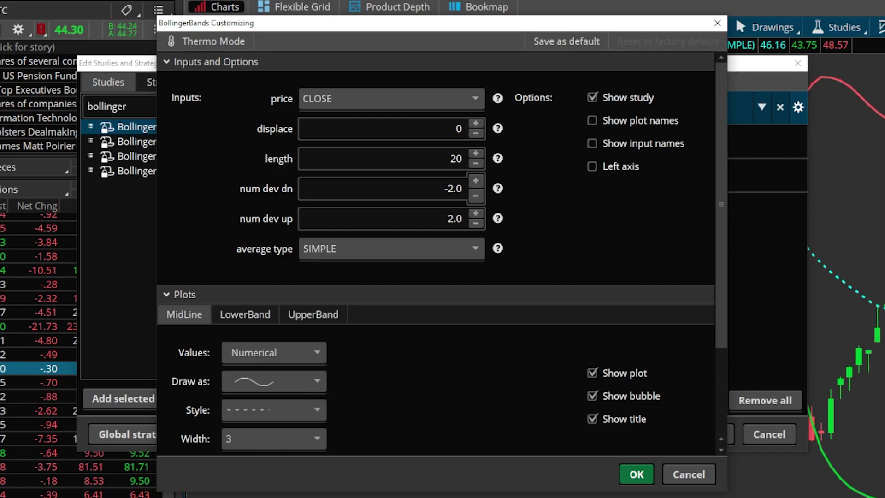
pyautogui.scroll(-3, 435, 229)
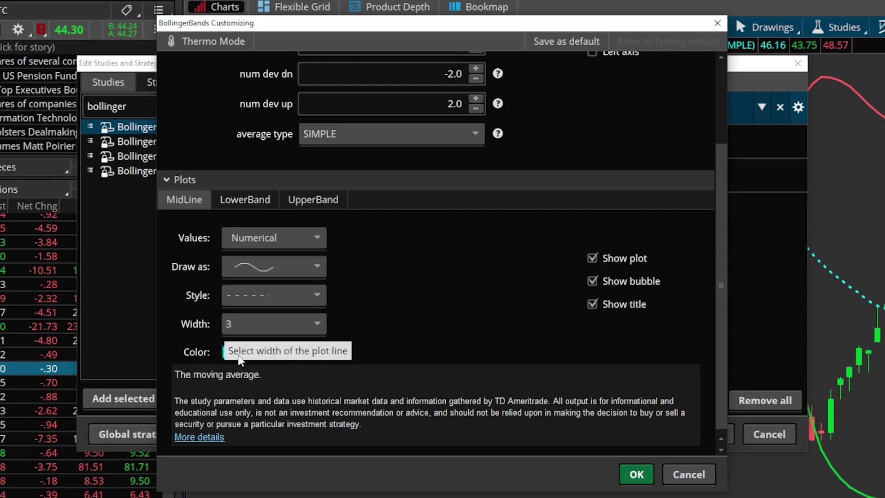
pyautogui.click(248, 202)
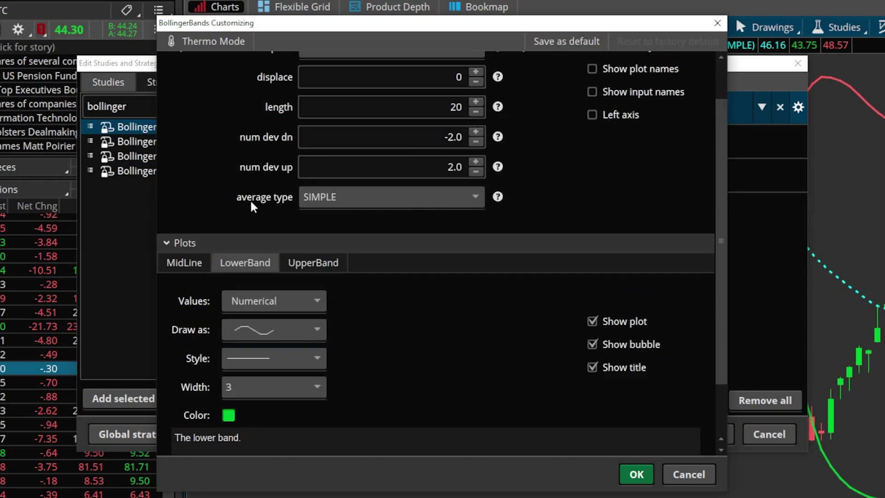
pyautogui.click(312, 264)
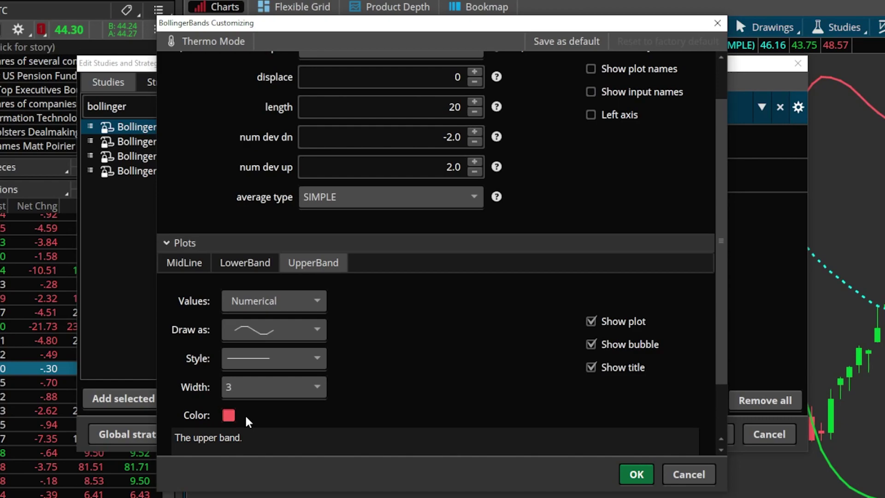
pyautogui.click(625, 479)
pyautogui.click(655, 432)
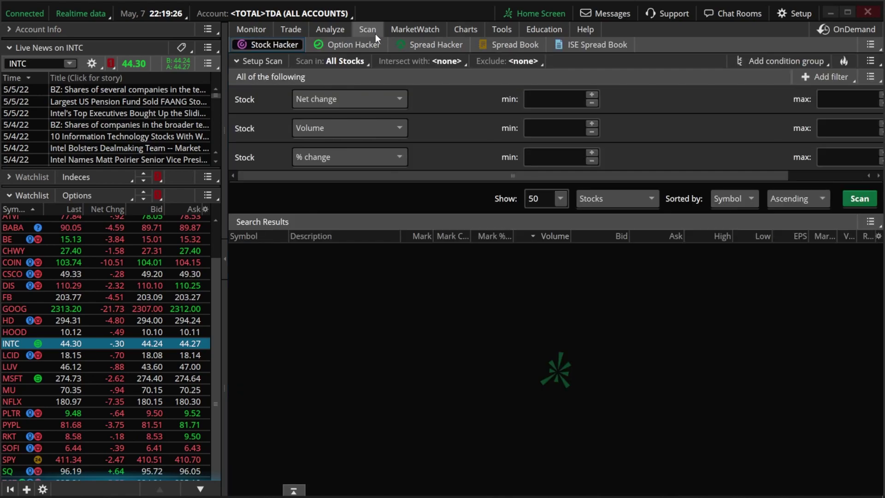
# On the Scan tab, add a Study filter and choose Custom... for its condition
pyautogui.click(375, 34)
pyautogui.click(830, 71)
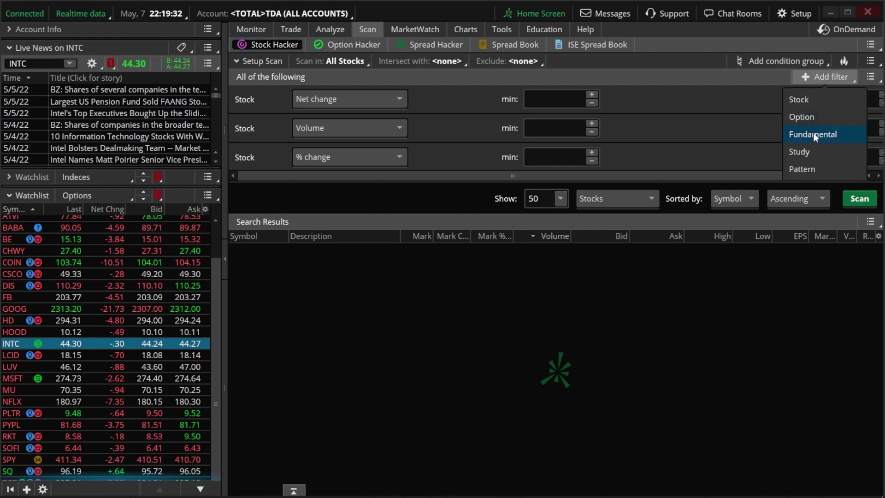
pyautogui.click(812, 149)
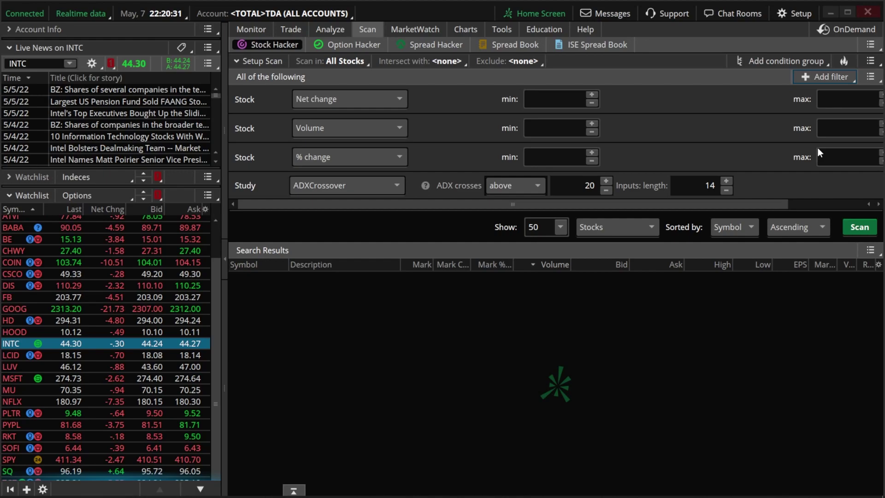
pyautogui.click(355, 185)
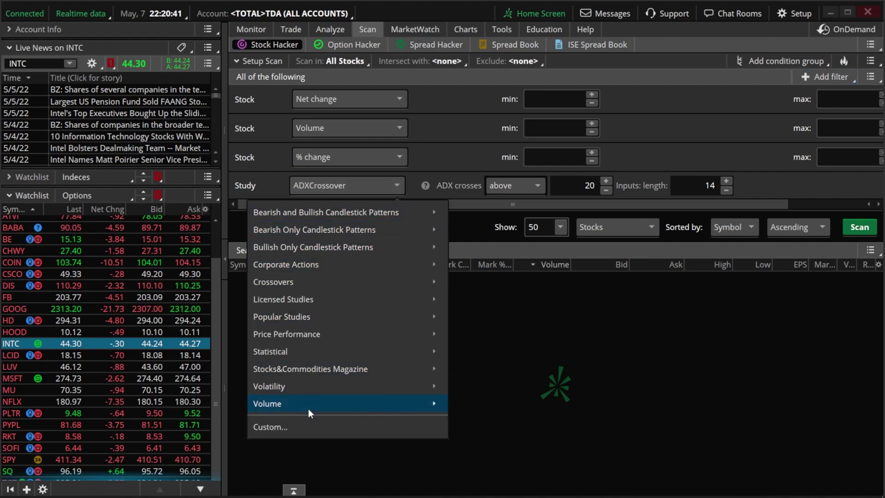
pyautogui.click(307, 422)
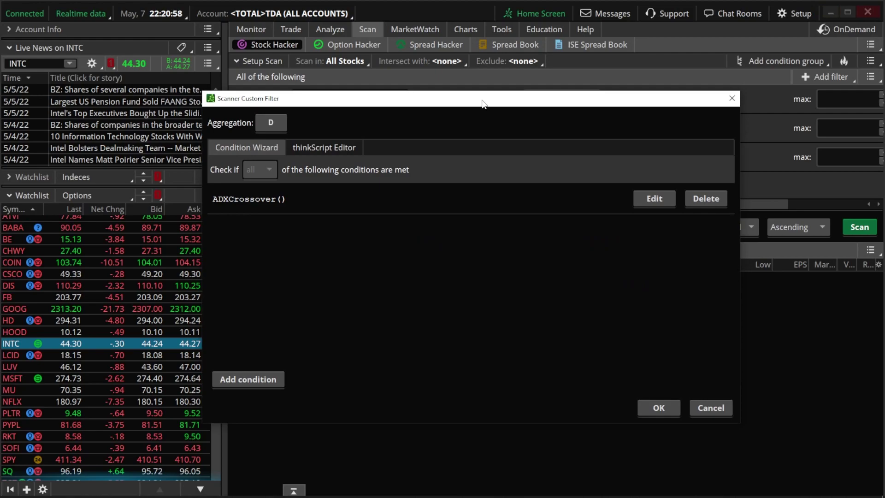
# Delete the default ADXCrossover() condition and begin a new condition
pyautogui.click(711, 204)
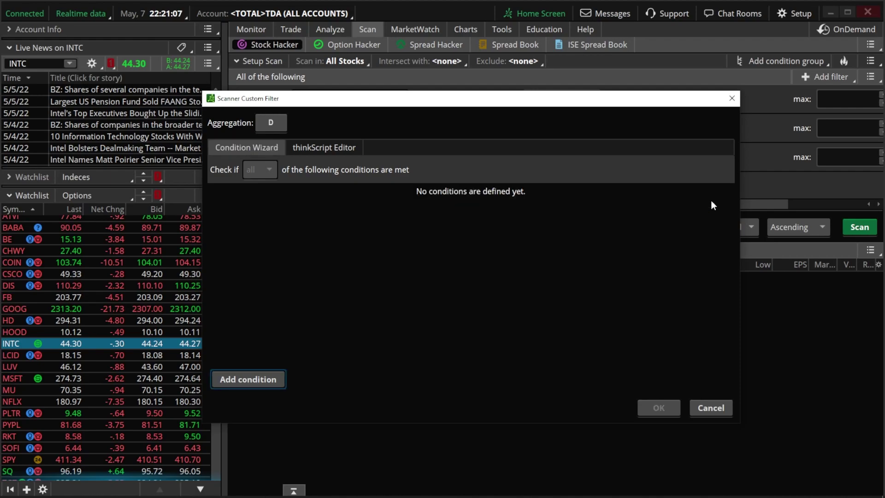
pyautogui.click(255, 383)
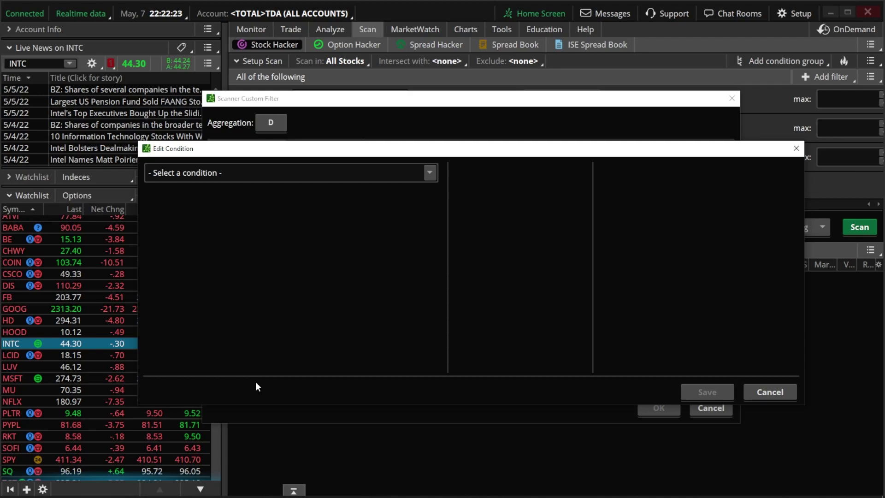
# Set the condition to close is greater than the BollingerBands study
pyautogui.click(429, 172)
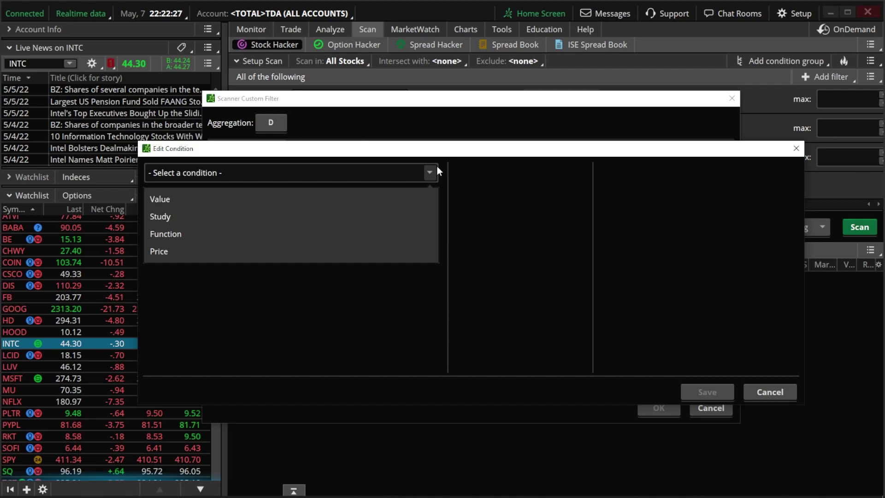
pyautogui.click(269, 244)
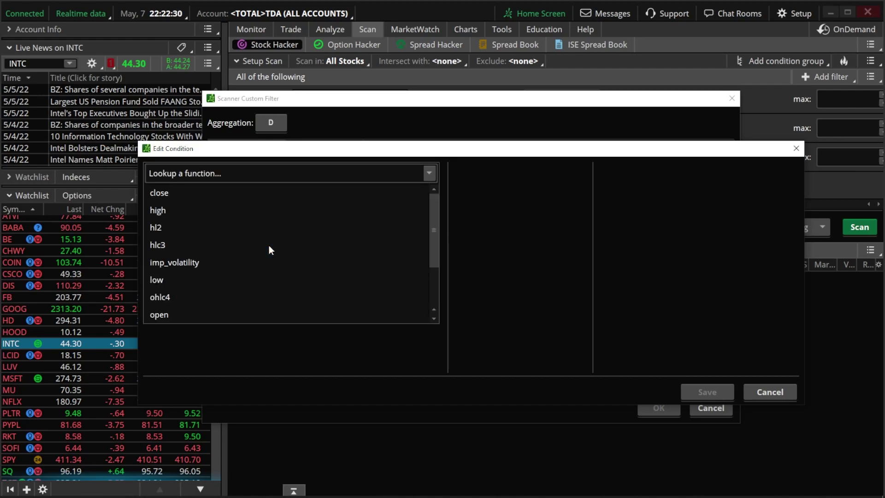
pyautogui.click(258, 192)
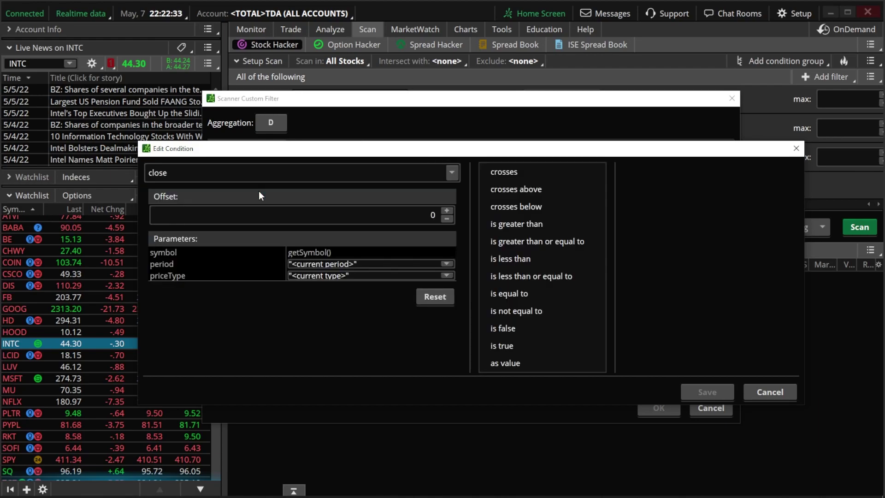
pyautogui.click(540, 226)
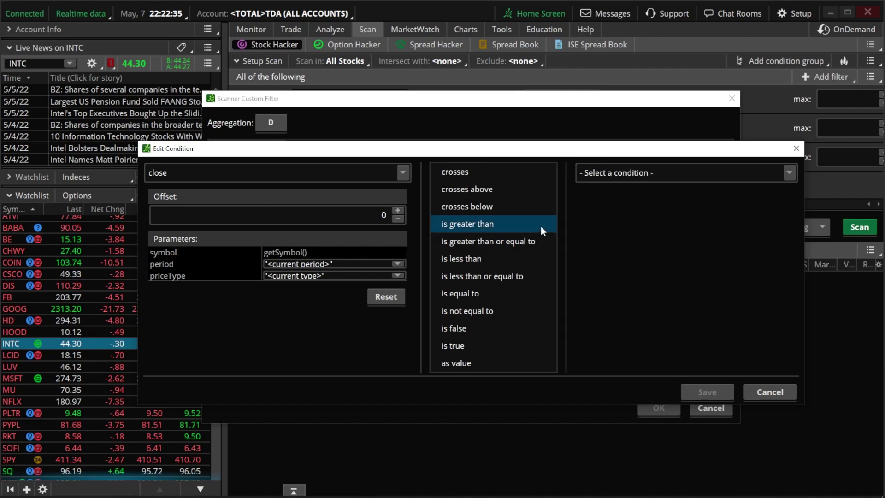
pyautogui.click(688, 182)
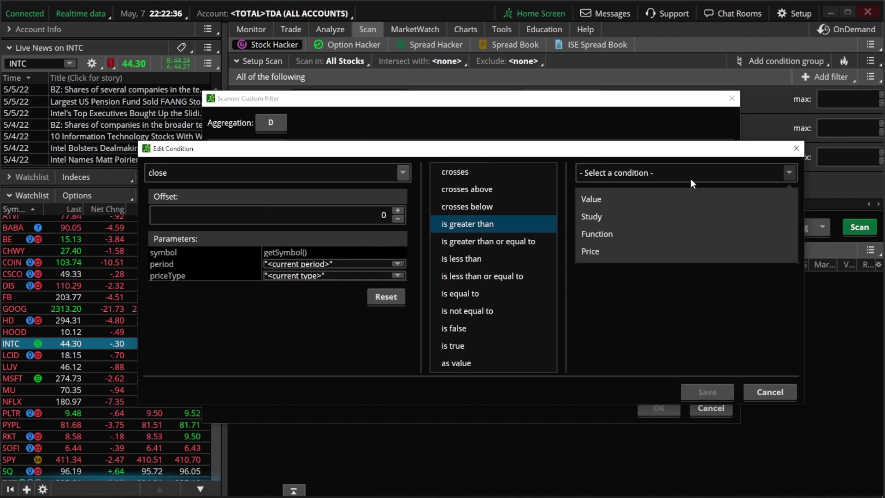
pyautogui.click(668, 215)
pyautogui.click(645, 180)
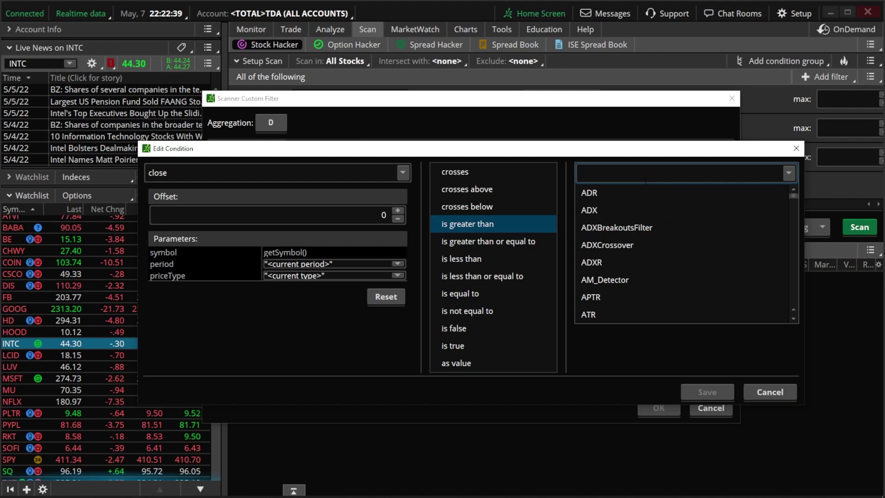
pyautogui.write('bolling')
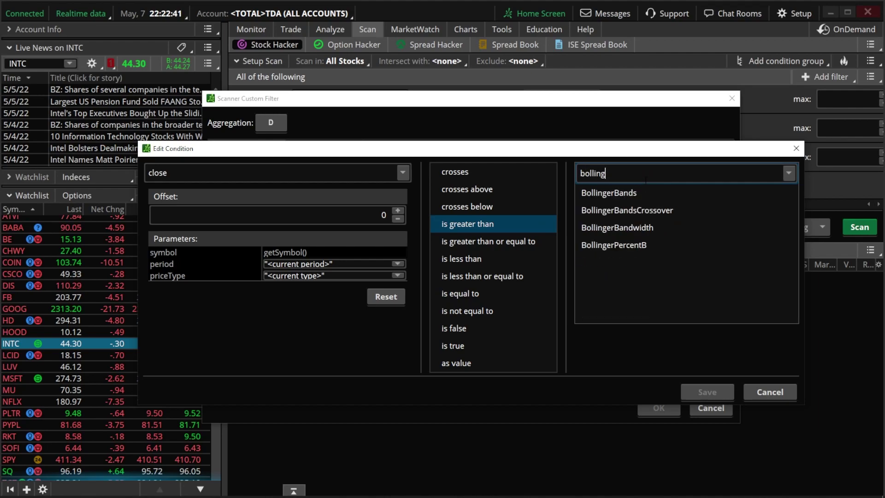
pyautogui.click(643, 191)
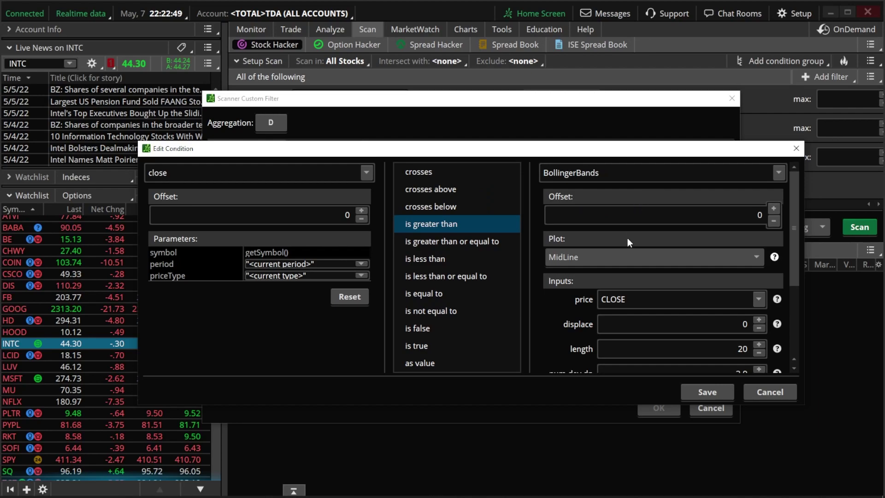
# Compare against the UpperBand plot within 2 bars and save the condition
pyautogui.click(622, 257)
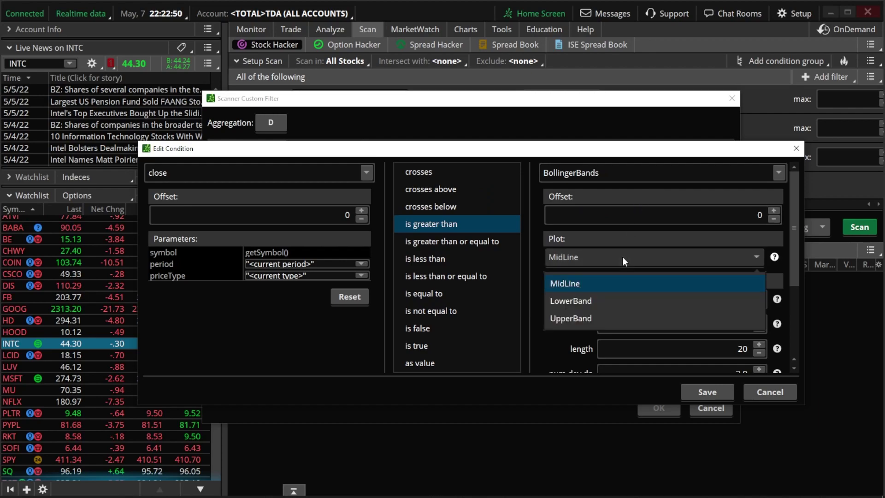
pyautogui.click(610, 318)
pyautogui.scroll(-5, 612, 320)
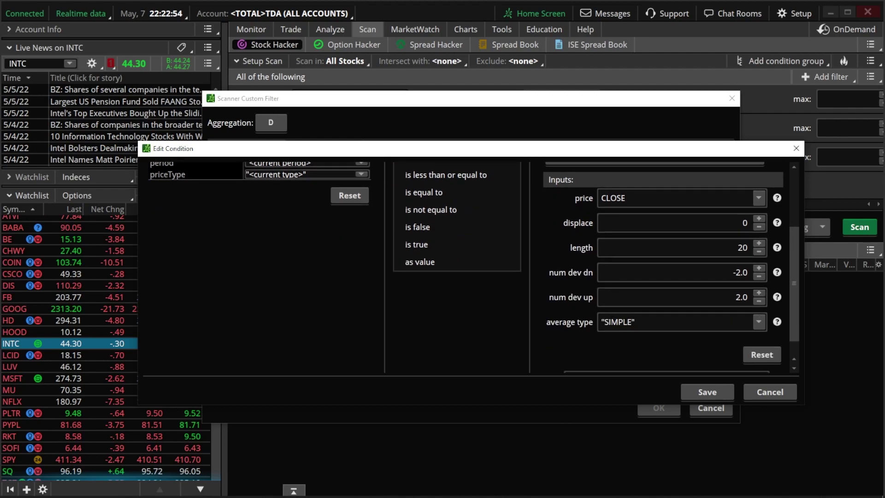
pyautogui.click(724, 356)
pyautogui.click(763, 357)
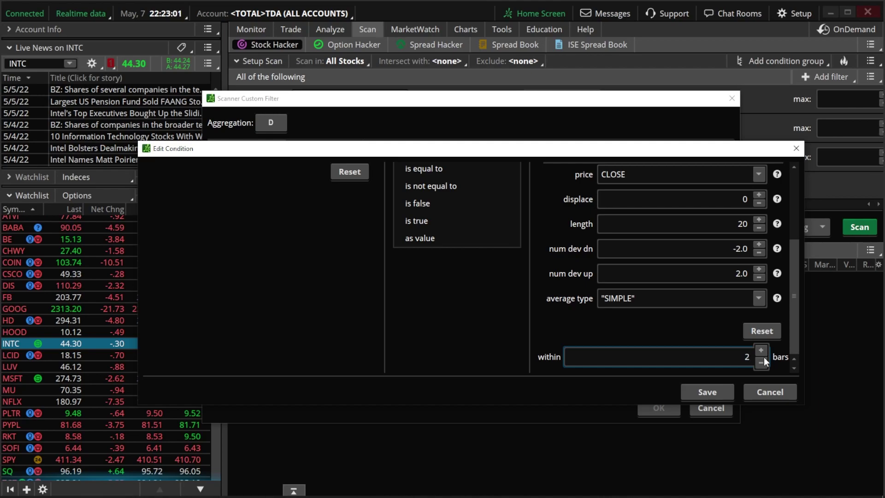
pyautogui.click(706, 391)
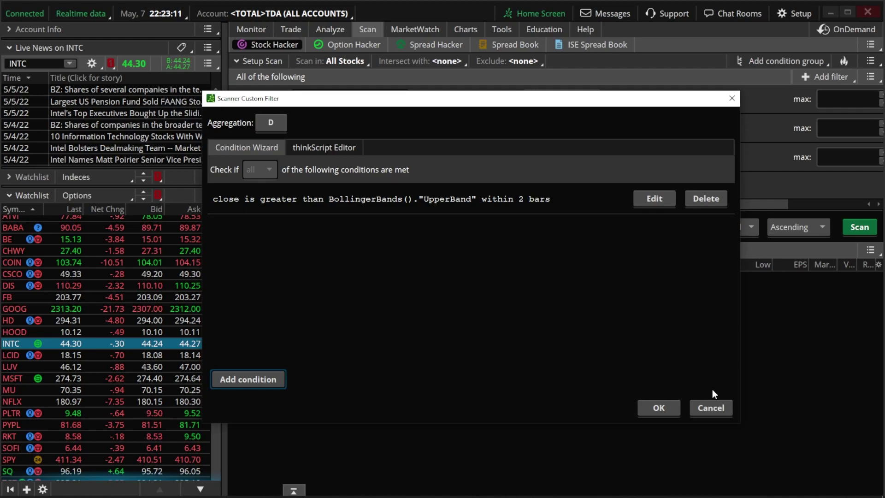
# Add a second condition: close crosses below the BollingerBands study
pyautogui.click(269, 378)
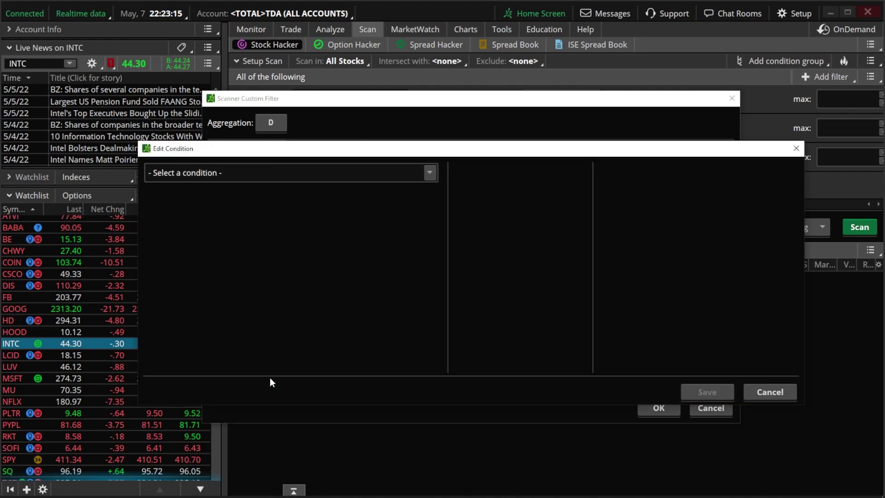
pyautogui.click(429, 174)
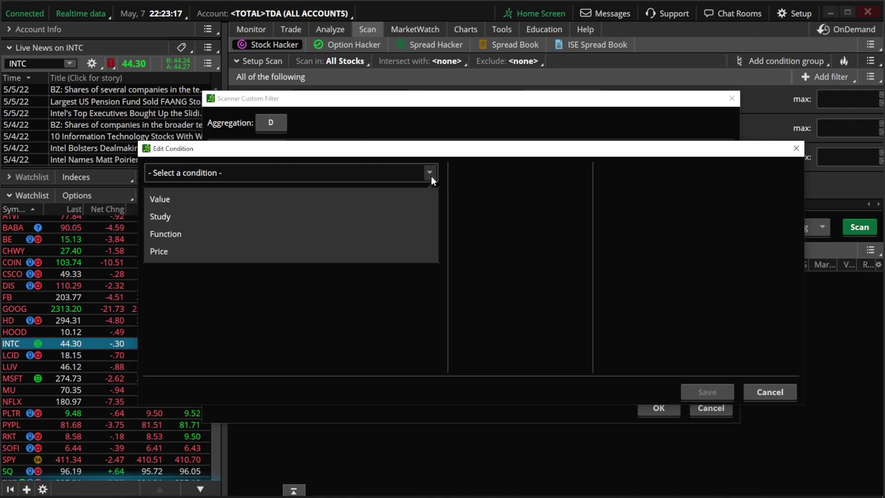
pyautogui.click(241, 250)
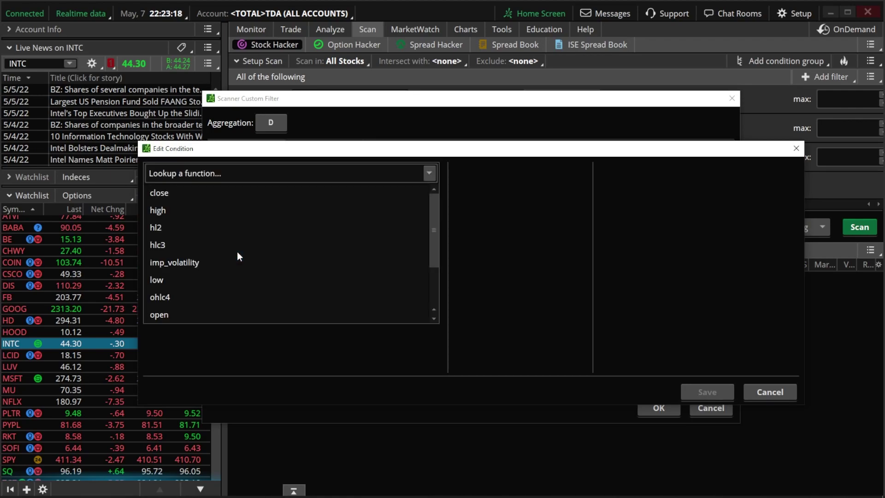
pyautogui.click(211, 193)
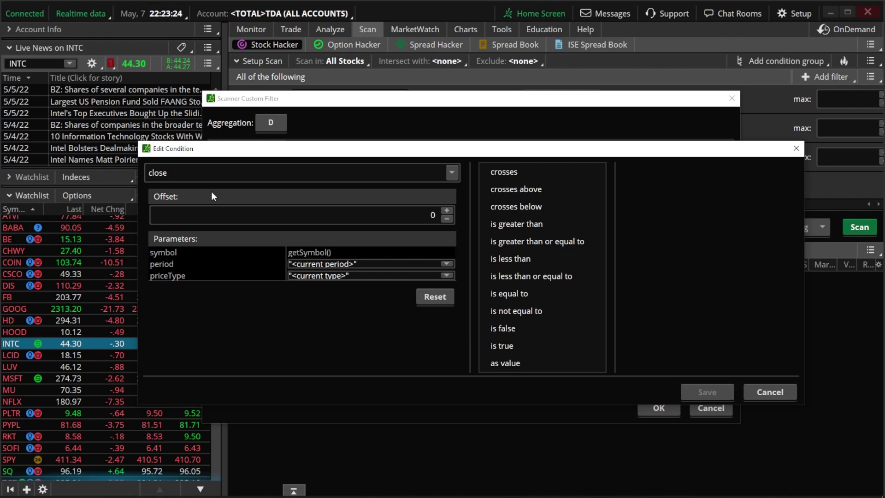
pyautogui.click(524, 203)
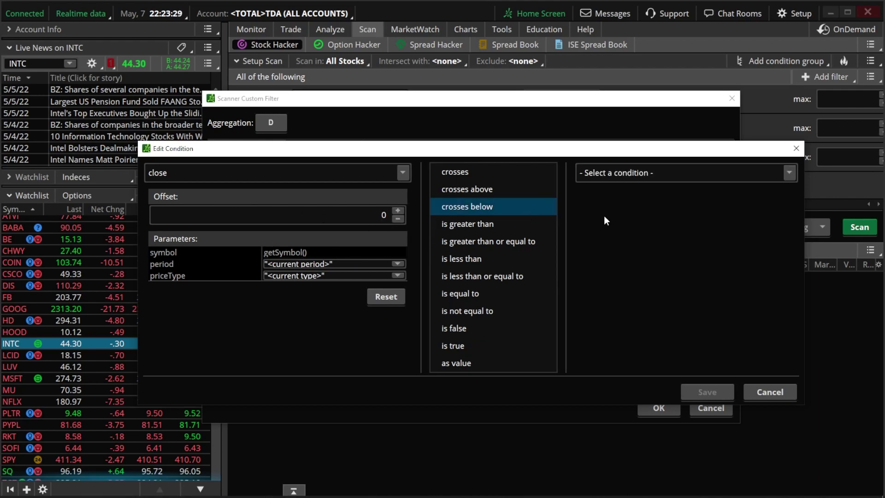
pyautogui.click(705, 178)
pyautogui.click(686, 214)
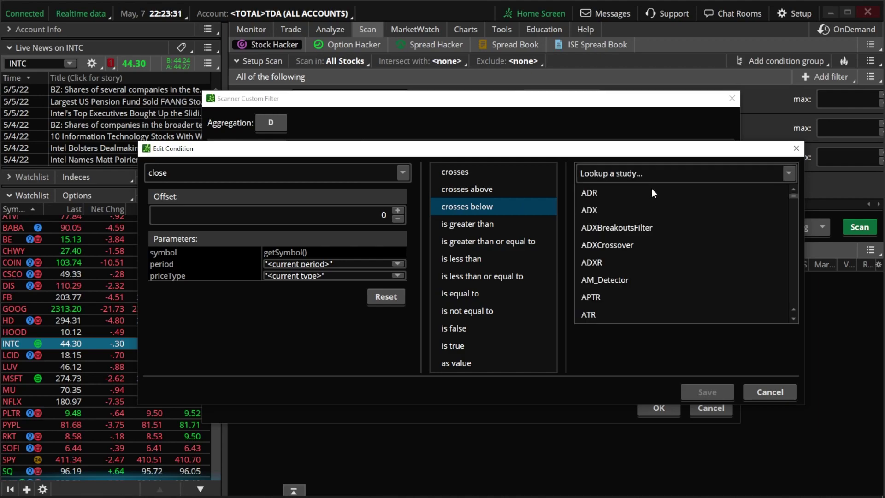
pyautogui.click(646, 175)
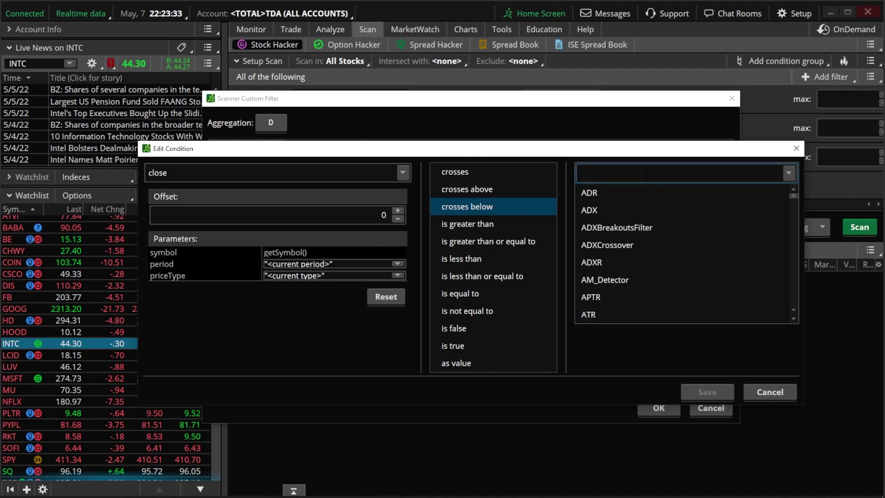
pyautogui.write('bolling')
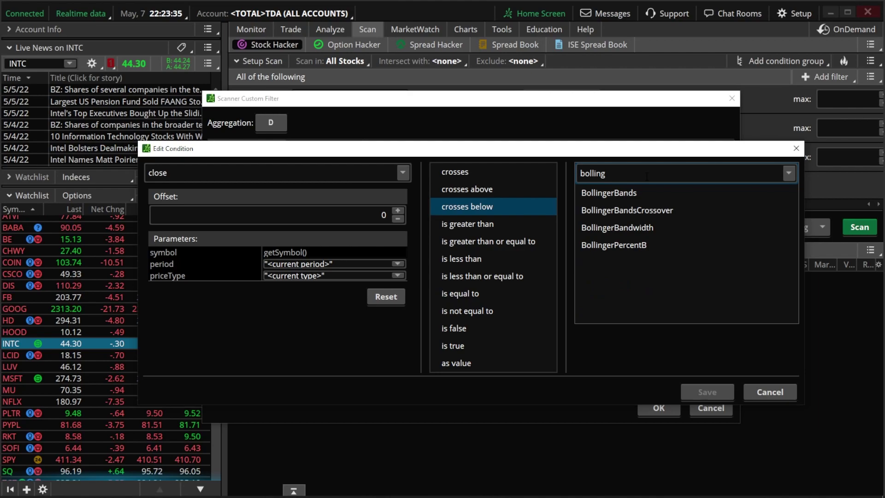
pyautogui.click(643, 189)
# Target the UpperBand plot within 2 bars, save it, and apply the custom filter
pyautogui.click(671, 257)
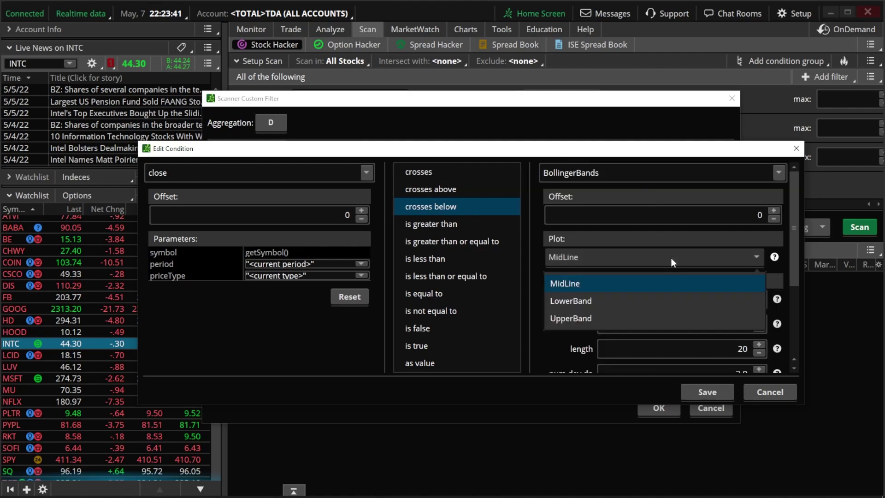
pyautogui.click(665, 319)
pyautogui.scroll(-1, 665, 322)
pyautogui.scroll(-2, 665, 322)
pyautogui.doubleClick(745, 356)
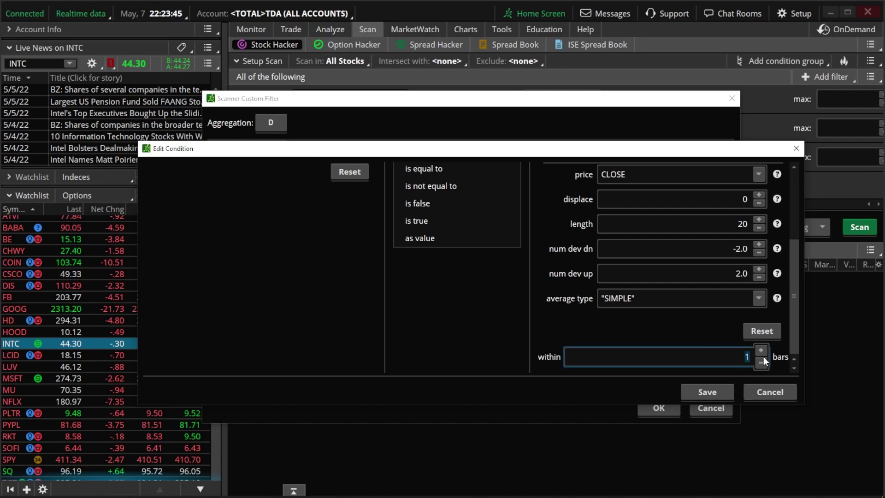
pyautogui.click(763, 355)
pyautogui.click(714, 386)
pyautogui.click(659, 408)
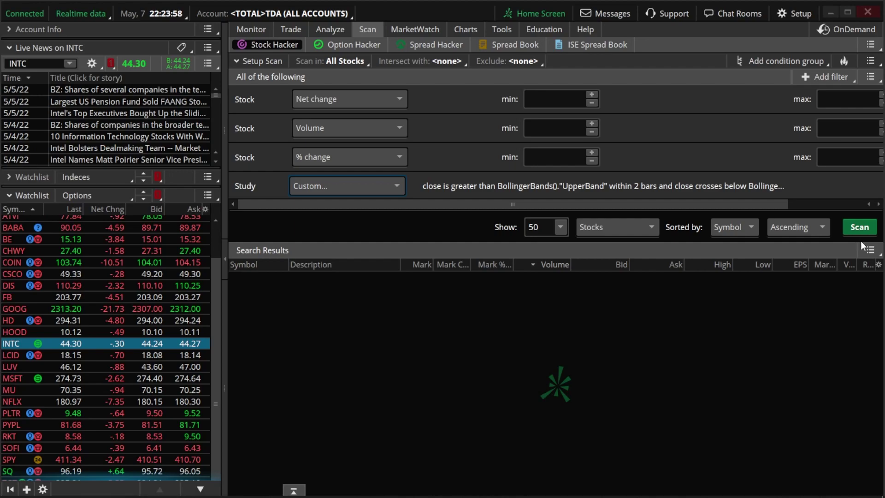
# Set the Volume filter minimum to 1,000,000
pyautogui.click(591, 126)
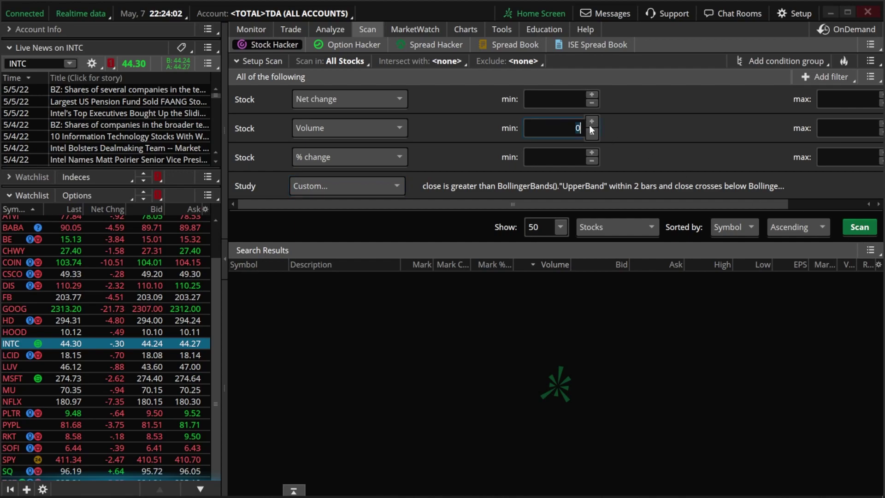
pyautogui.click(590, 123)
pyautogui.write('000000')
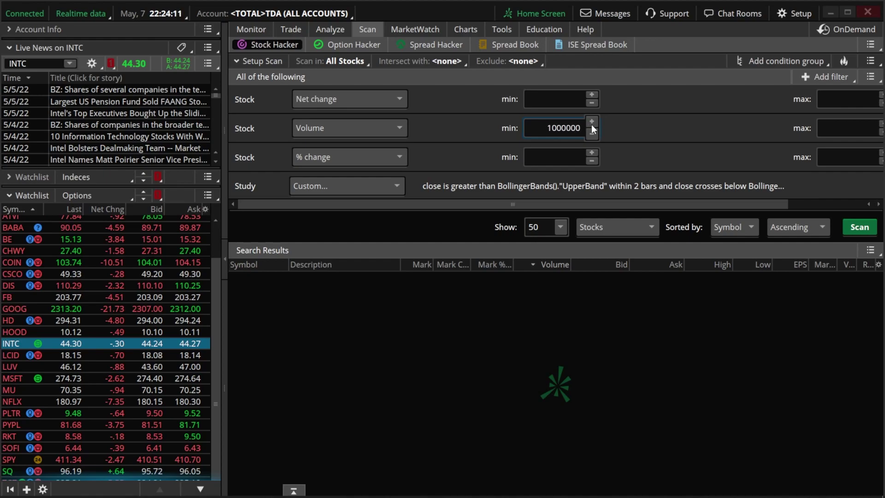
# Change the Net change filter to Last with a minimum of 10
pyautogui.click(372, 102)
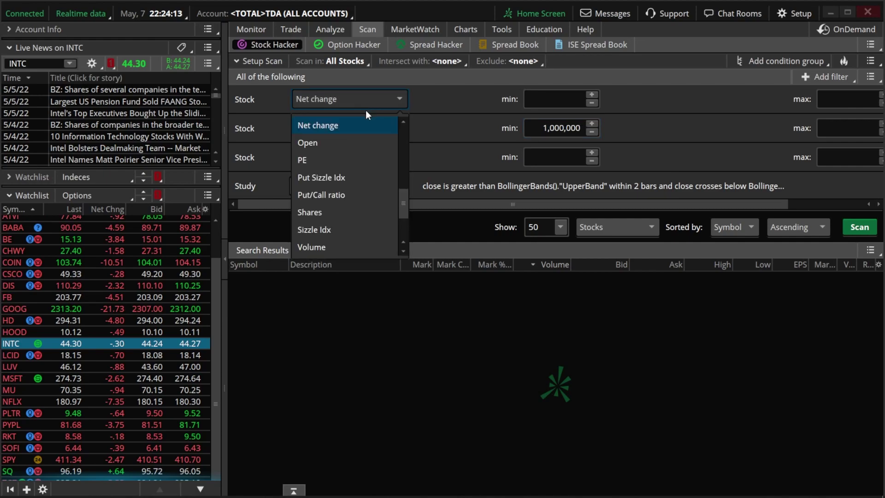
pyautogui.scroll(6, 353, 159)
pyautogui.scroll(-8, 349, 163)
pyautogui.scroll(3, 346, 167)
pyautogui.scroll(3, 335, 175)
pyautogui.click(329, 144)
pyautogui.click(577, 99)
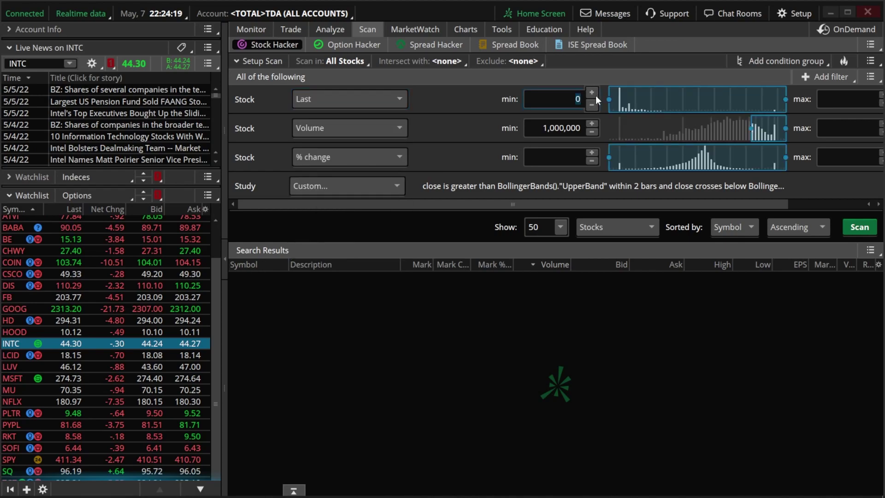
pyautogui.write('10')
# Run Stock Hacker with the Bollinger, volume and last-price filters, returning 12 stocks
pyautogui.click(869, 232)
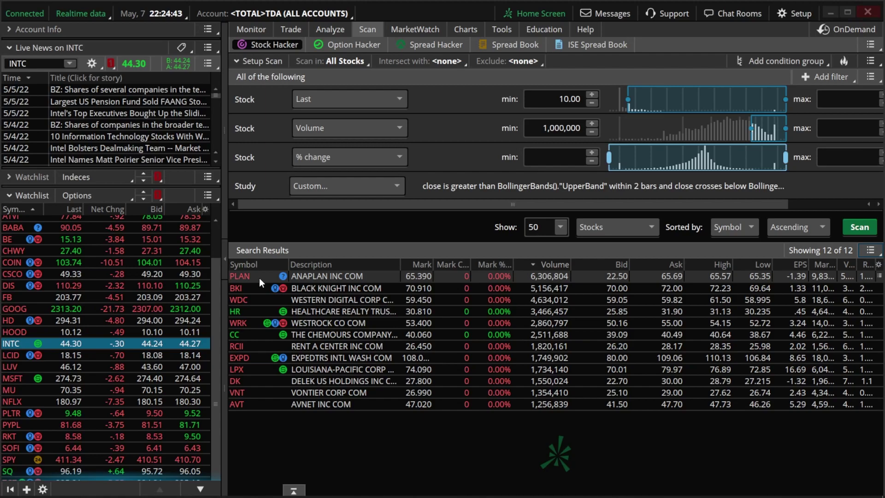
# Load the PLAN daily chart and zoom in on its late-April to early-May candles
pyautogui.click(471, 31)
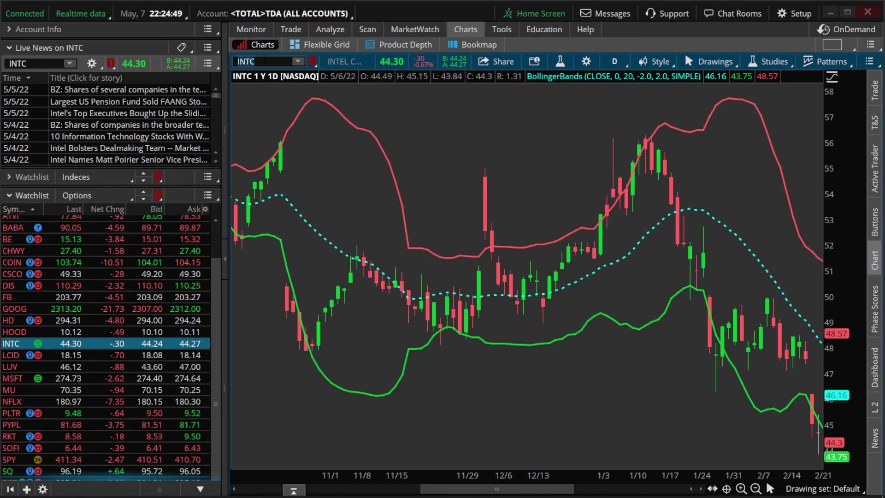
pyautogui.click(264, 60)
pyautogui.write('PLAN')
pyautogui.press('Return')
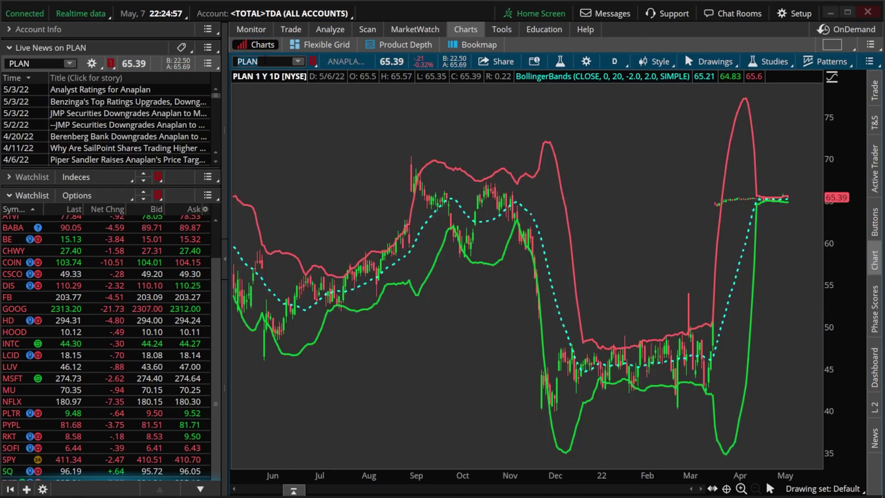
pyautogui.moveTo(714, 121); pyautogui.dragTo(806, 133)
pyautogui.moveTo(579, 130); pyautogui.dragTo(733, 133)
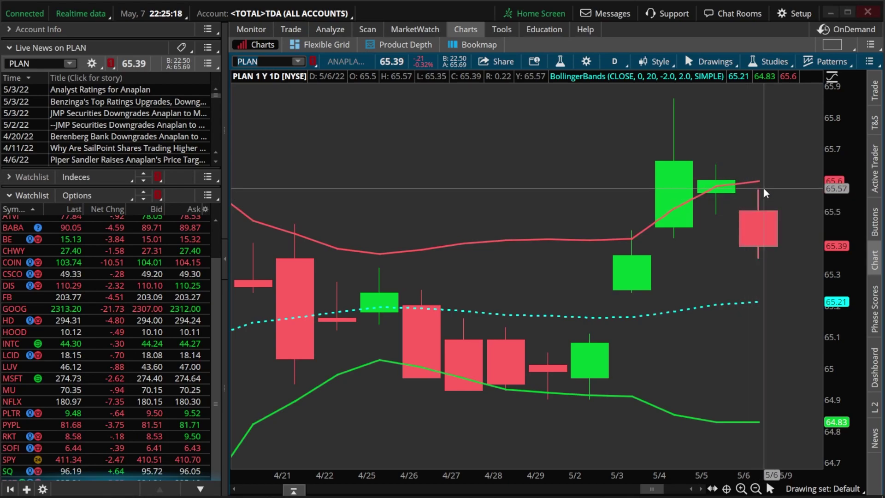
# Check the scan results, then load the BKI chart and zoom to April–May
pyautogui.click(373, 28)
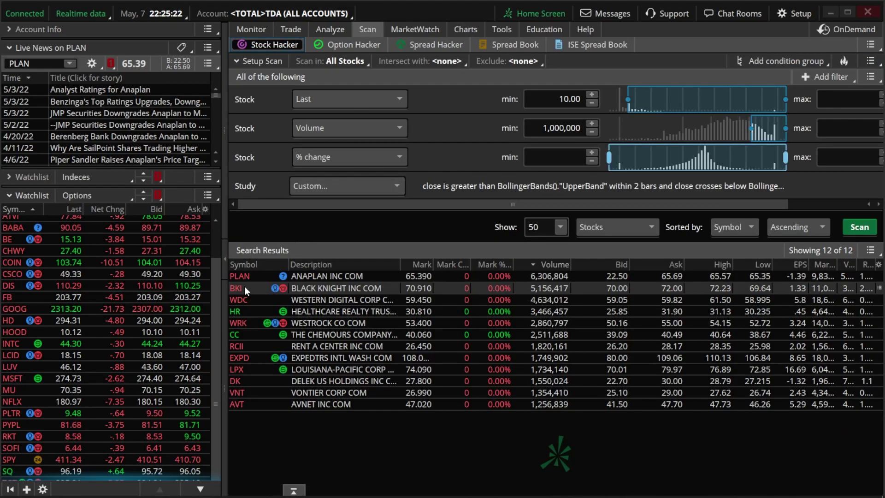
pyautogui.click(465, 29)
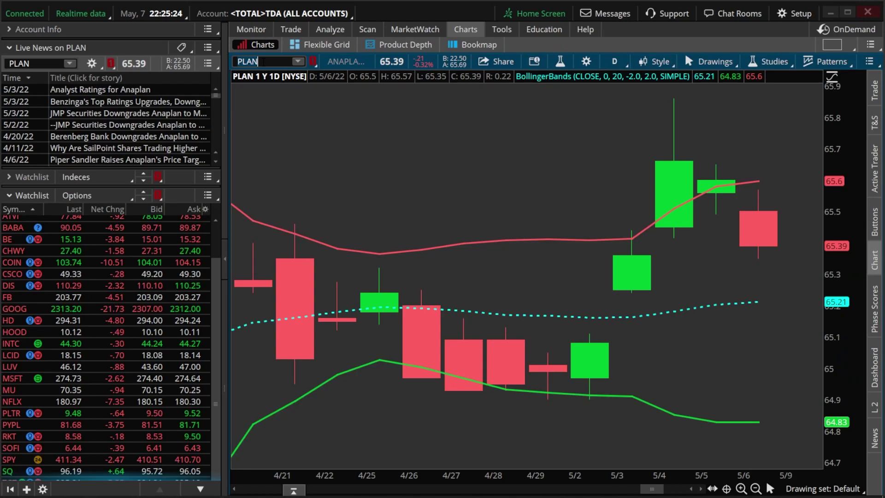
pyautogui.write('BKI')
pyautogui.press('Return')
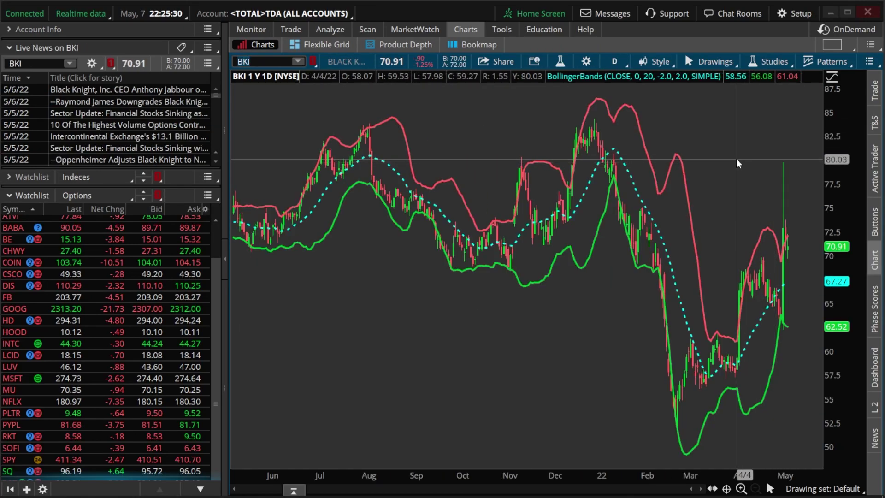
pyautogui.moveTo(735, 159); pyautogui.dragTo(799, 164)
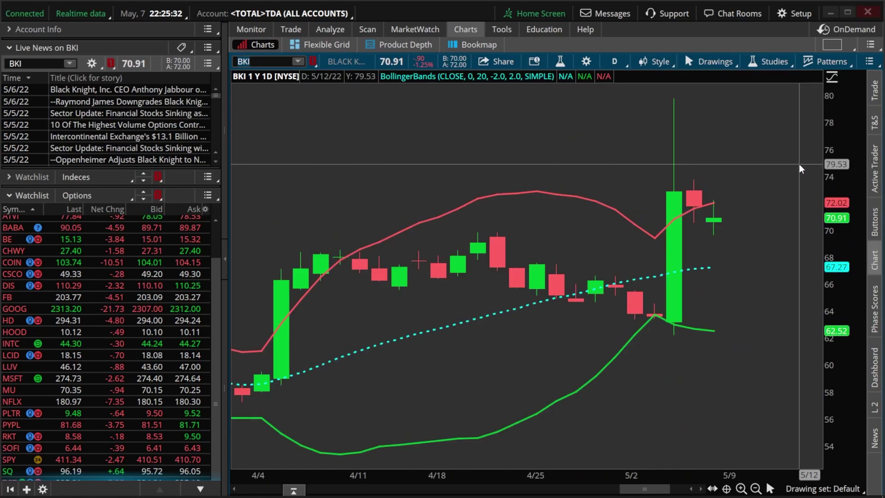